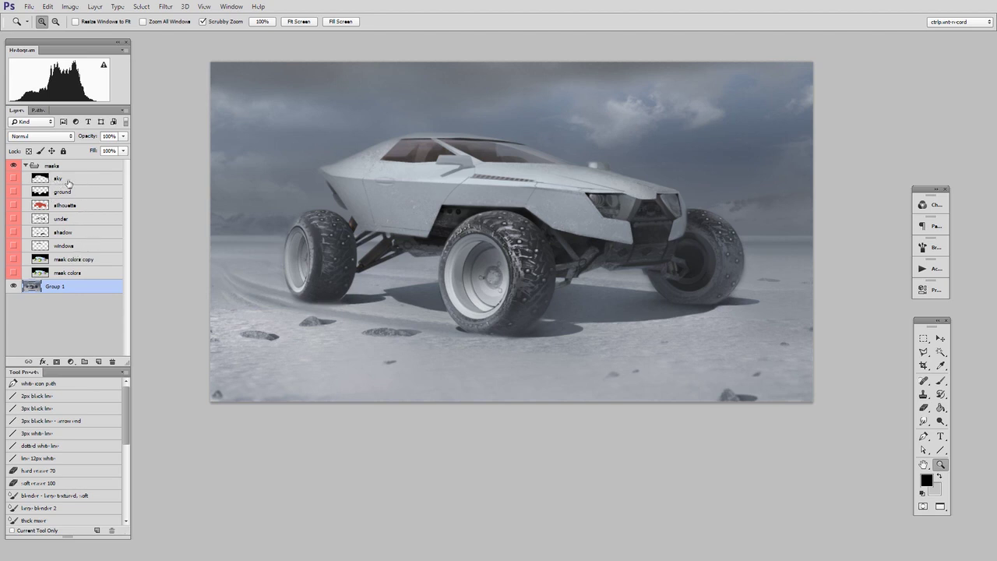
- Add a Levels adjustment masked to the sky selection, with midtones at 0.65 and output white at 216
left_click(38, 182, "ctrl")
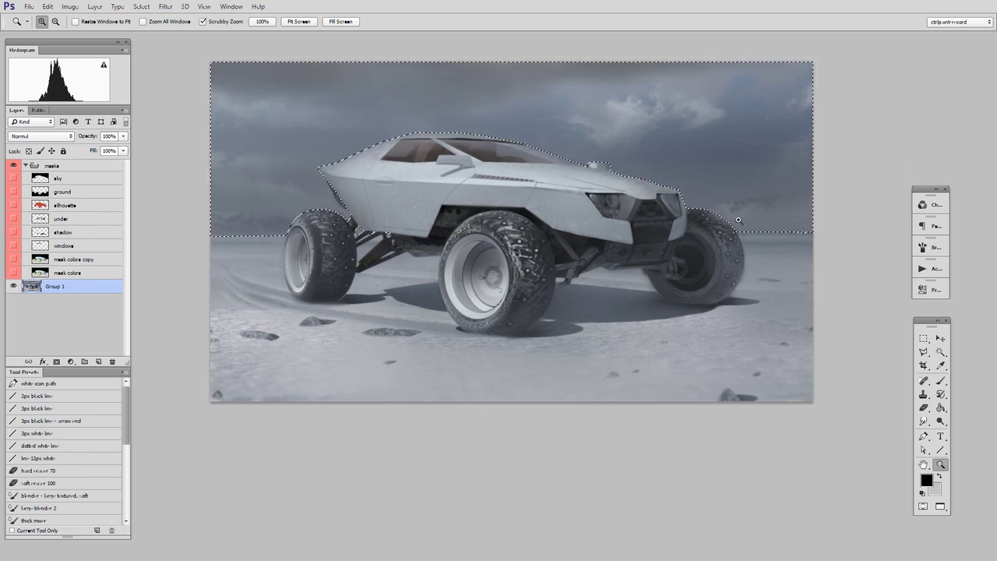
left_click(70, 361)
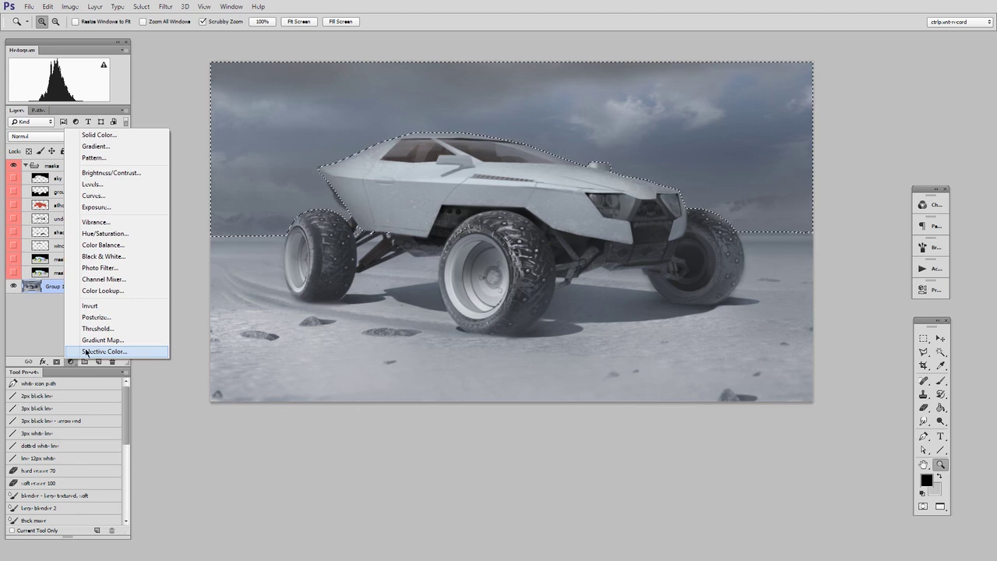
left_click(99, 184)
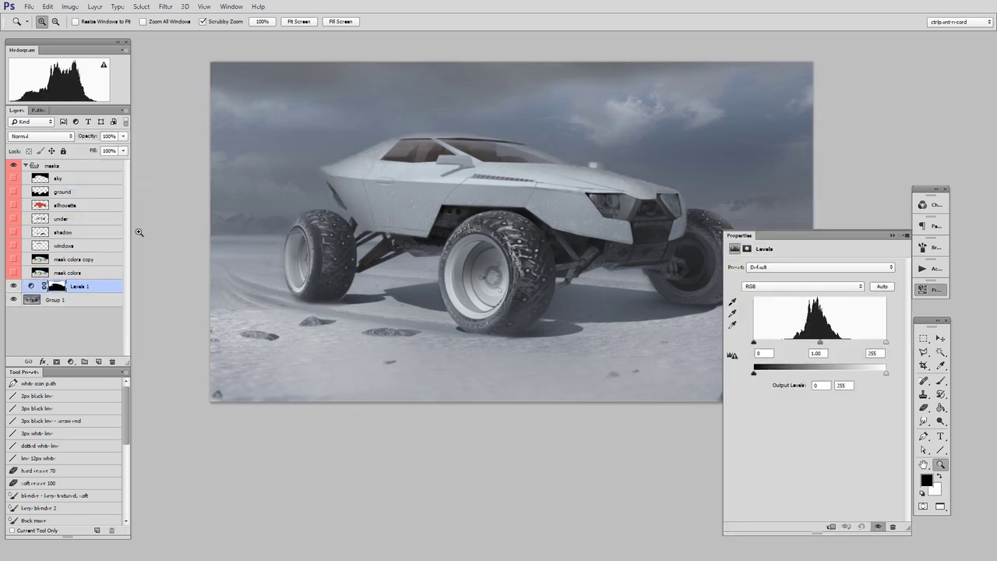
left_click_drag(820, 341, 829, 341)
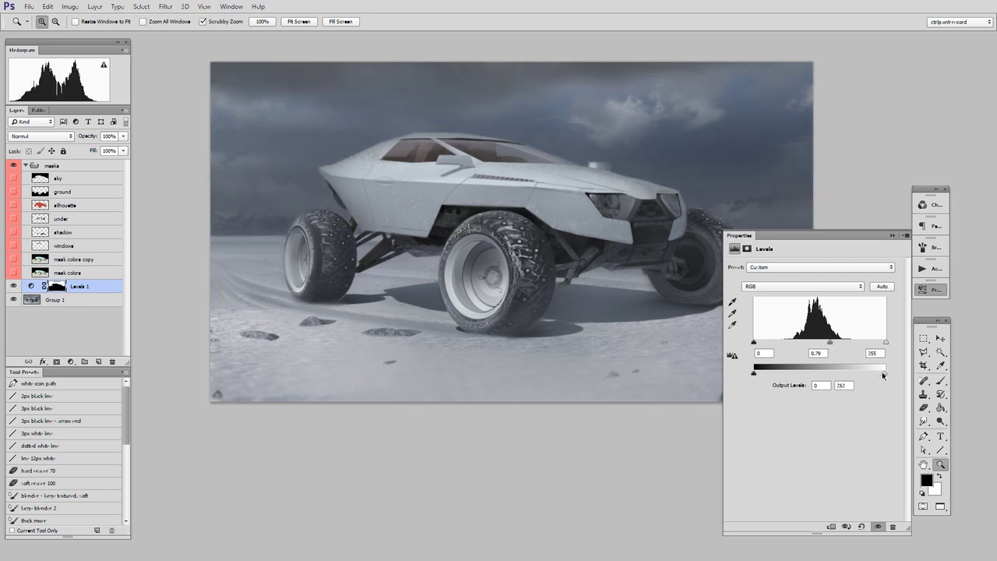
left_click_drag(883, 375, 863, 375)
left_click_drag(830, 342, 839, 342)
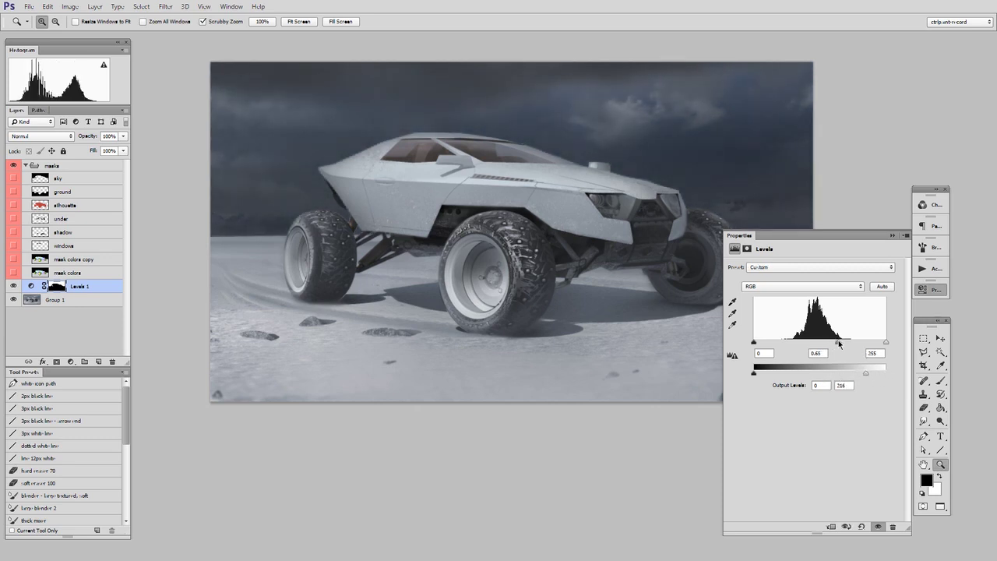
left_click(923, 291)
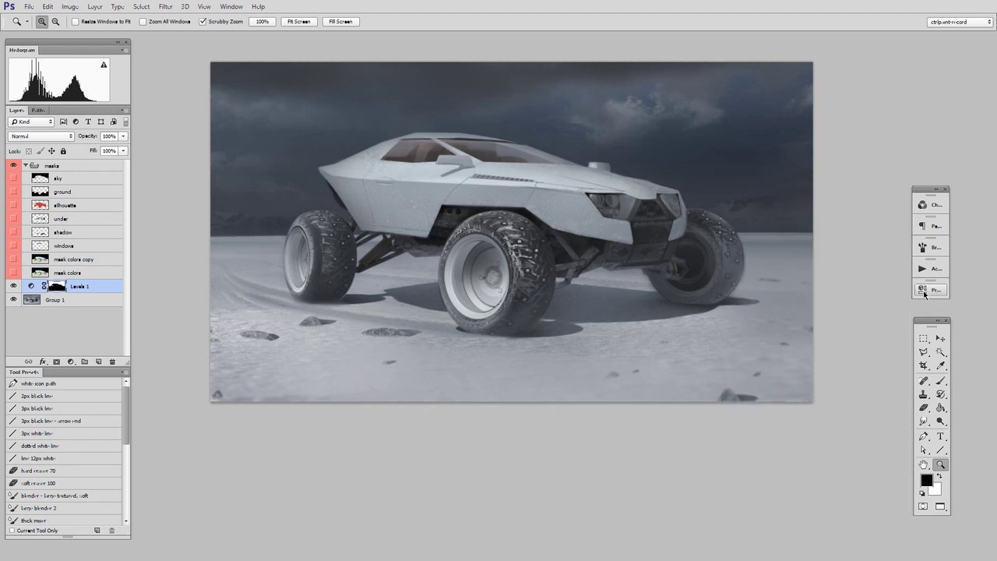
- Compare the sky with and without the Levels adjustment, and set its midtones to 0.72
left_click(13, 286)
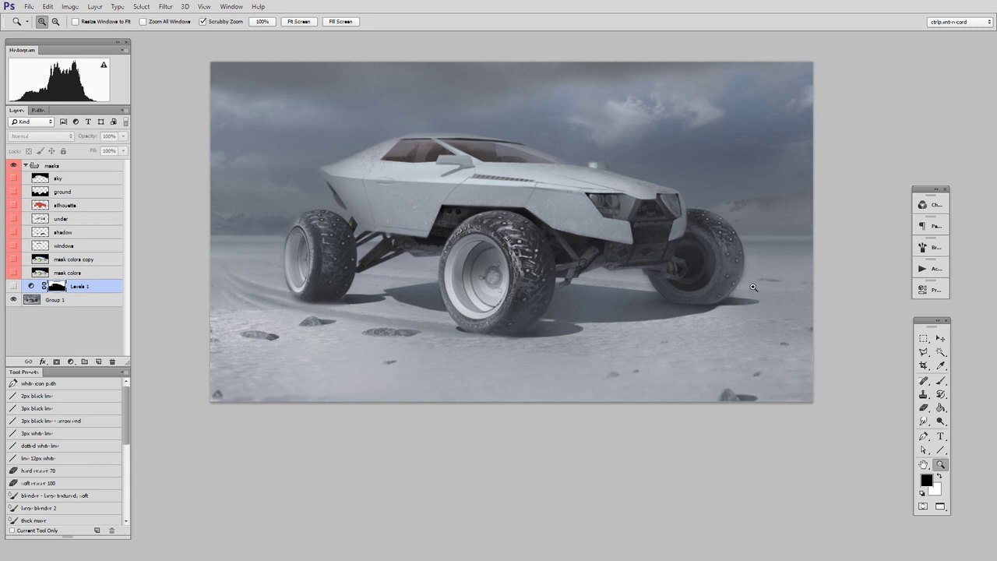
left_click(13, 286)
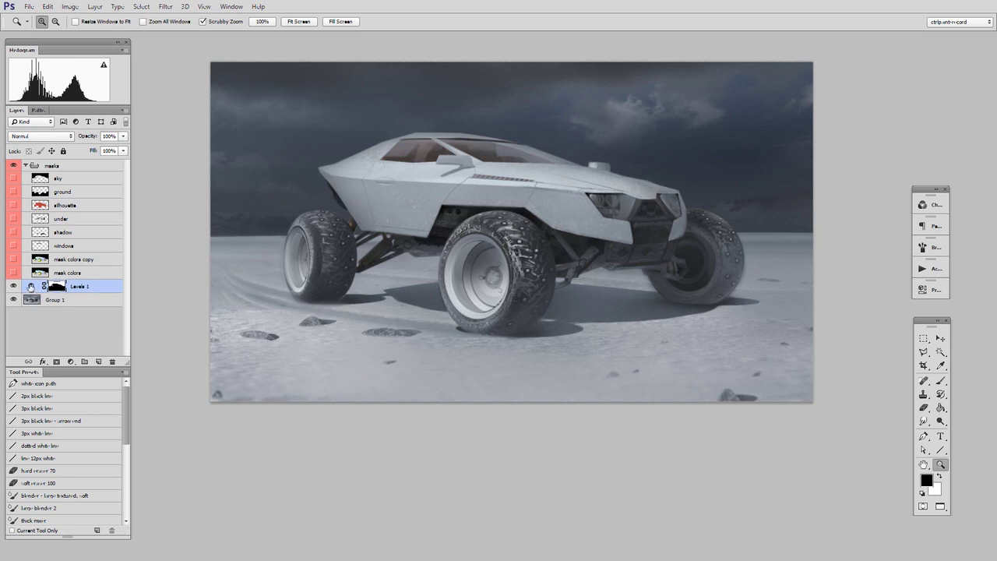
double_click(32, 287)
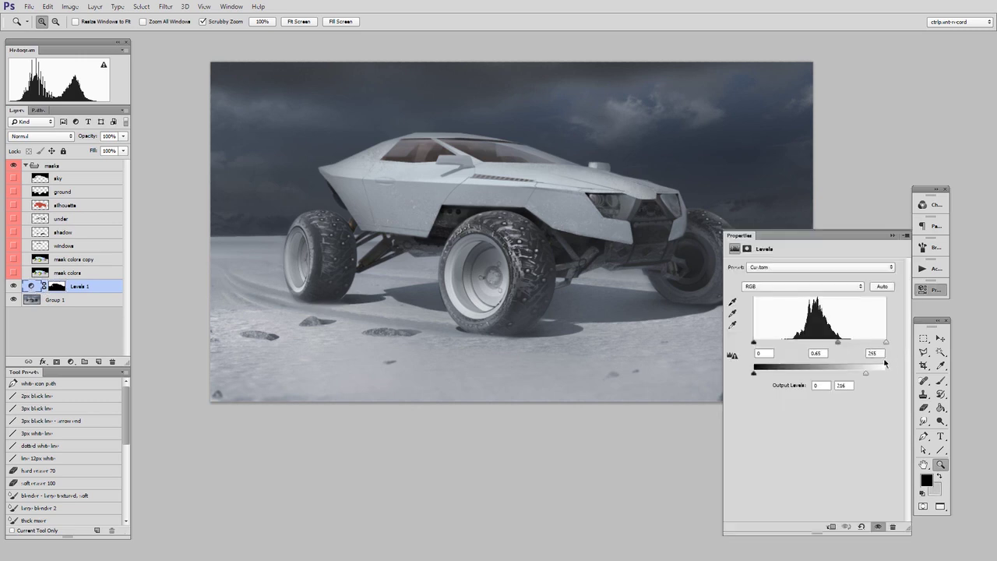
left_click_drag(842, 344, 823, 345)
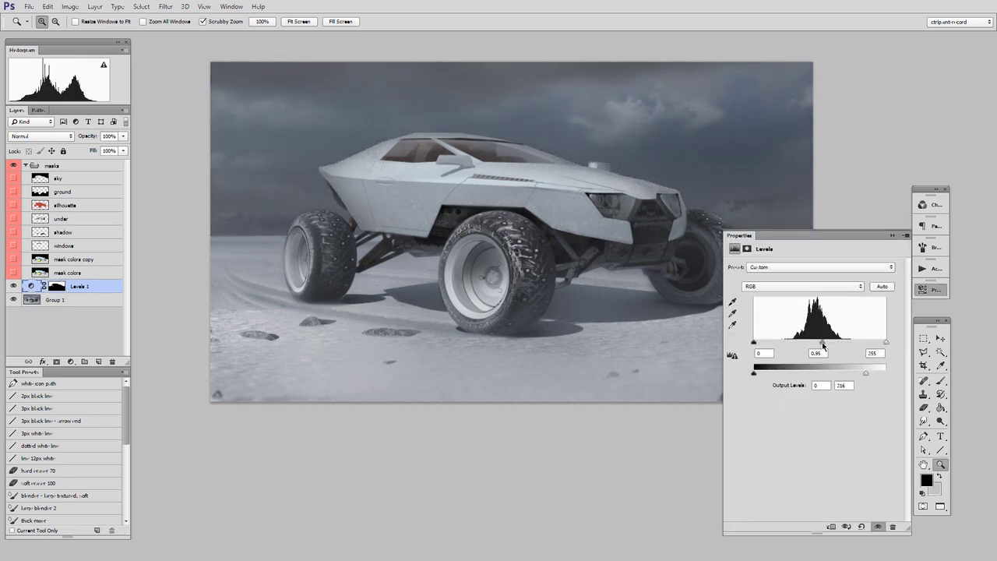
left_click_drag(824, 344, 834, 343)
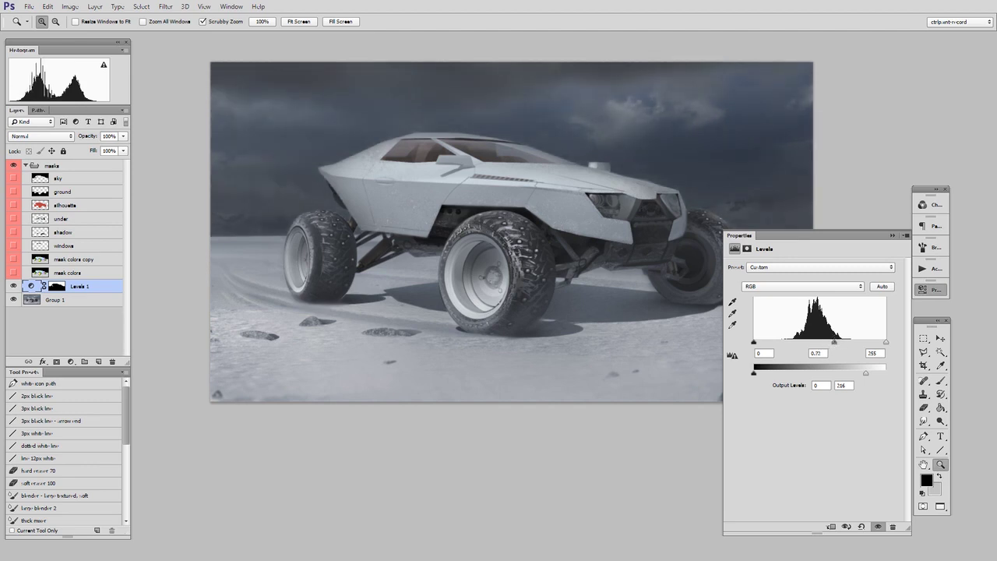
left_click(933, 291)
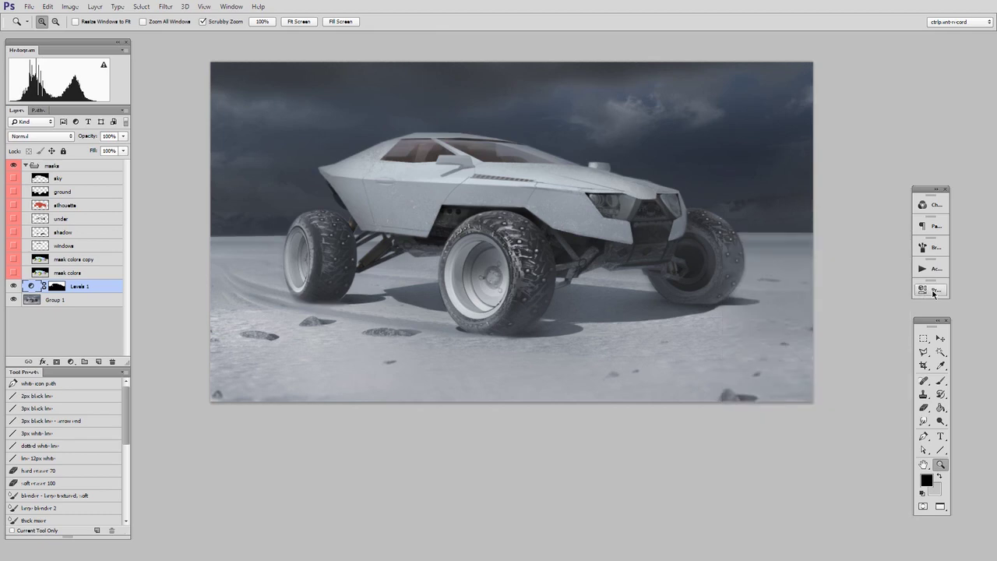
- Target the Levels layer's mask and set up a soft round brush at about 124 px with white as the foreground colour
left_click_drag(433, 296, 686, 312)
left_click_drag(242, 221, 480, 263)
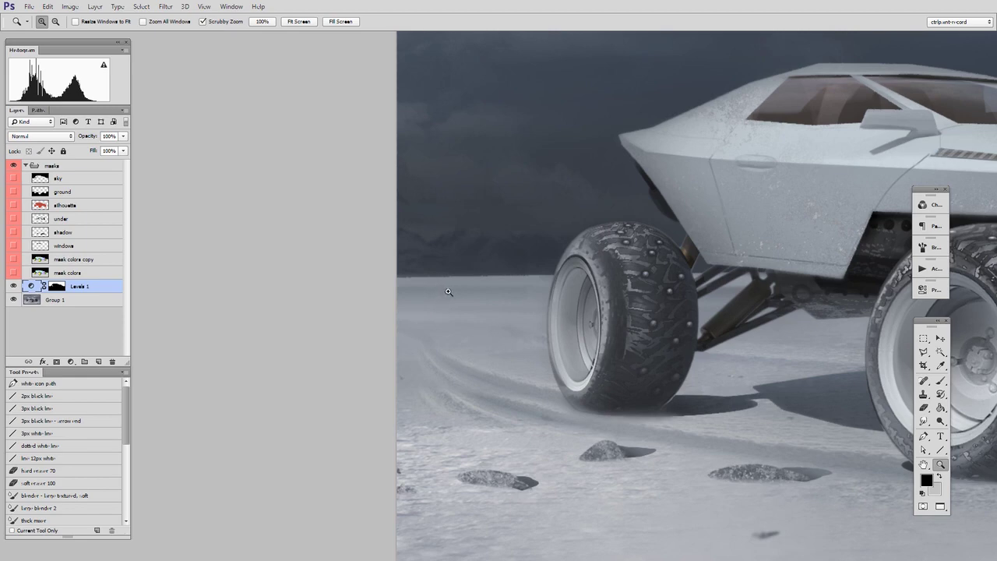
left_click_drag(512, 371, 430, 461)
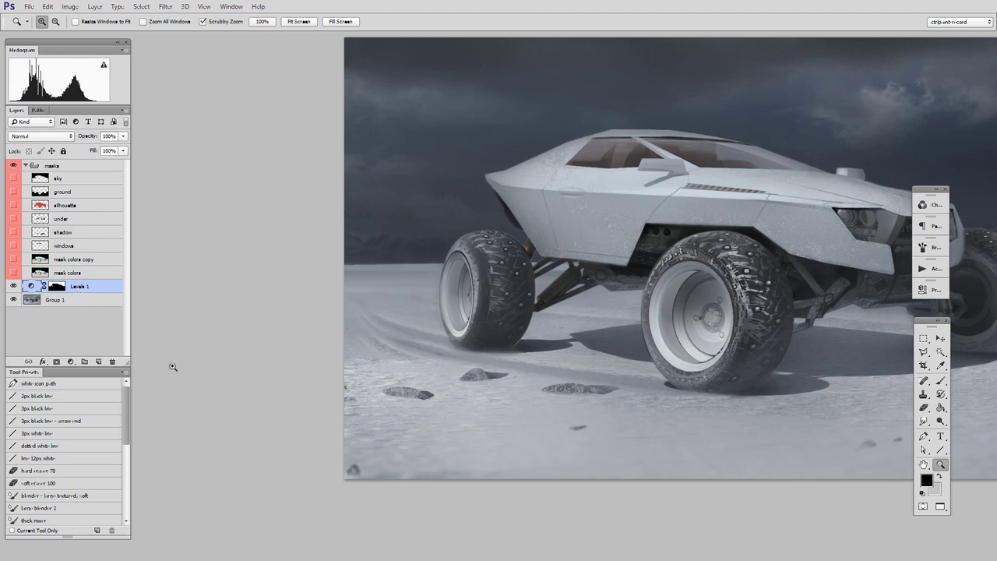
left_click(58, 287)
left_click_drag(552, 324, 534, 330)
key("b")
right_click(547, 327)
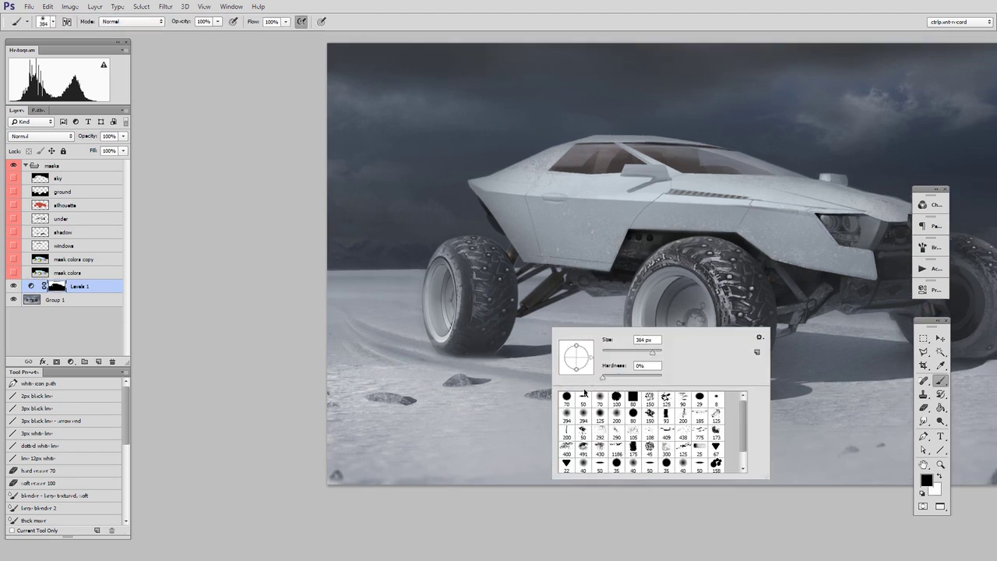
left_click(600, 395)
mouse_move(776, 331)
left_mouse_down()
mouse_move(748, 323)
mouse_move(356, 367)
left_mouse_up()
left_click_drag(590, 352, 623, 352)
key("x")
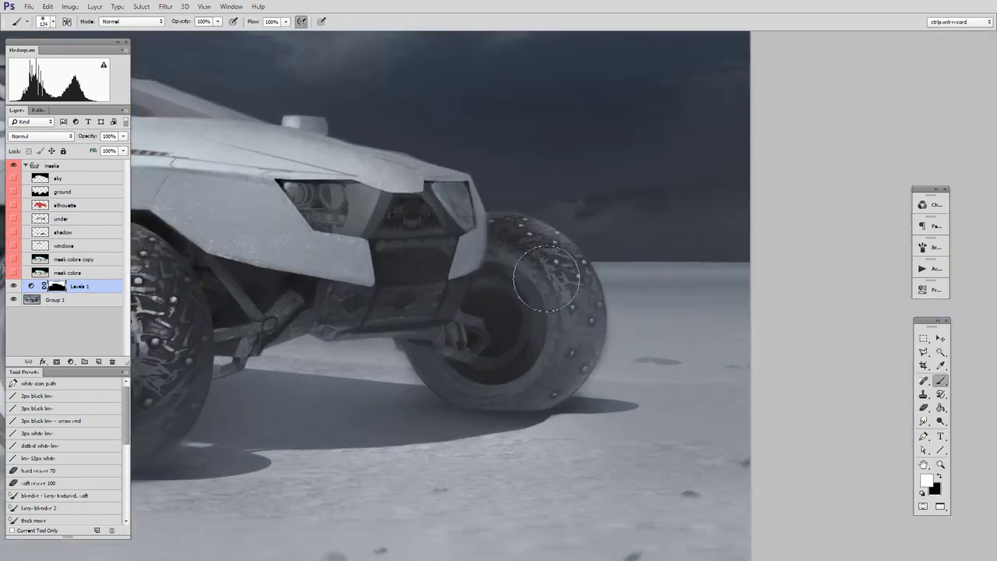
- Paint white on the Levels mask along the horizon and over the wheel at the vehicle's front end, enlarging the soft brush
left_click_drag(540, 283, 767, 263)
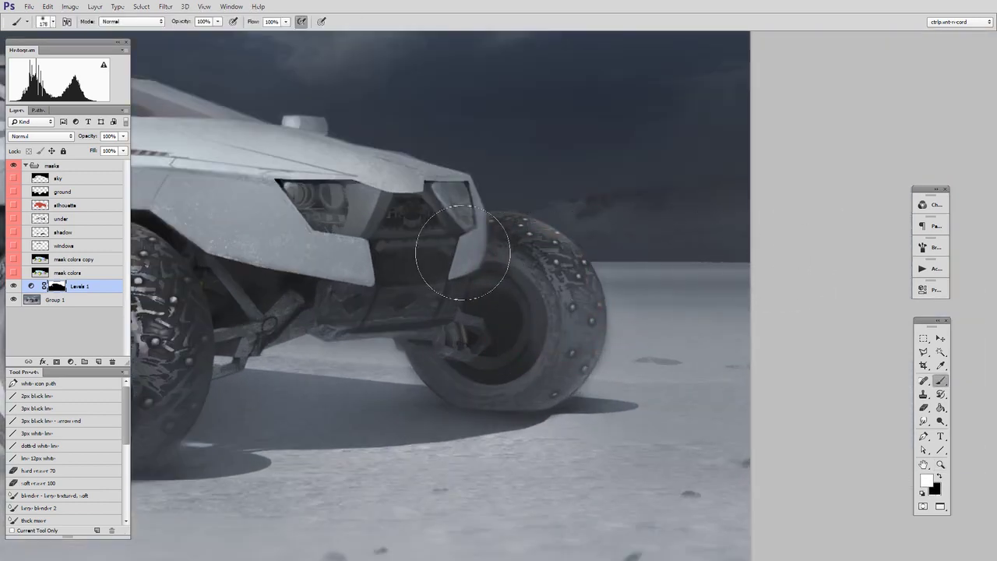
left_click_drag(538, 260, 778, 255)
left_click_drag(676, 251, 716, 257)
left_click_drag(561, 260, 736, 272)
left_click_drag(527, 269, 785, 274)
mouse_move(630, 318)
left_mouse_down()
mouse_move(604, 316)
mouse_move(779, 300)
mouse_move(781, 348)
mouse_move(752, 342)
left_mouse_up()
left_click_drag(598, 321, 628, 321)
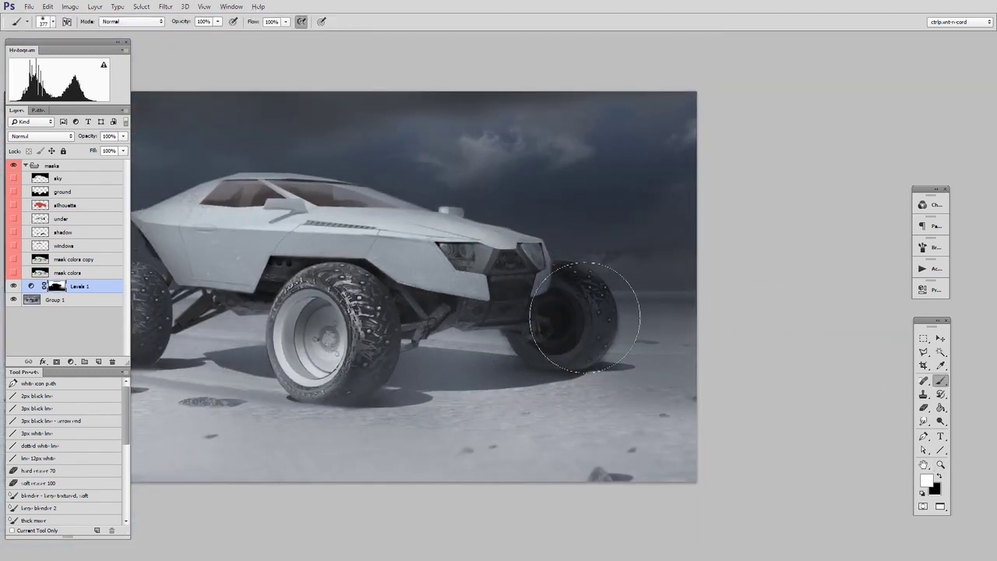
- Paint white on the Levels mask across the distant ground and behind the wheels to blend the darkening below the horizon
left_click_drag(448, 354, 860, 375)
left_click_drag(539, 296, 499, 297)
mouse_move(373, 317)
left_mouse_down()
mouse_move(485, 326)
mouse_move(548, 311)
mouse_move(638, 311)
left_mouse_up()
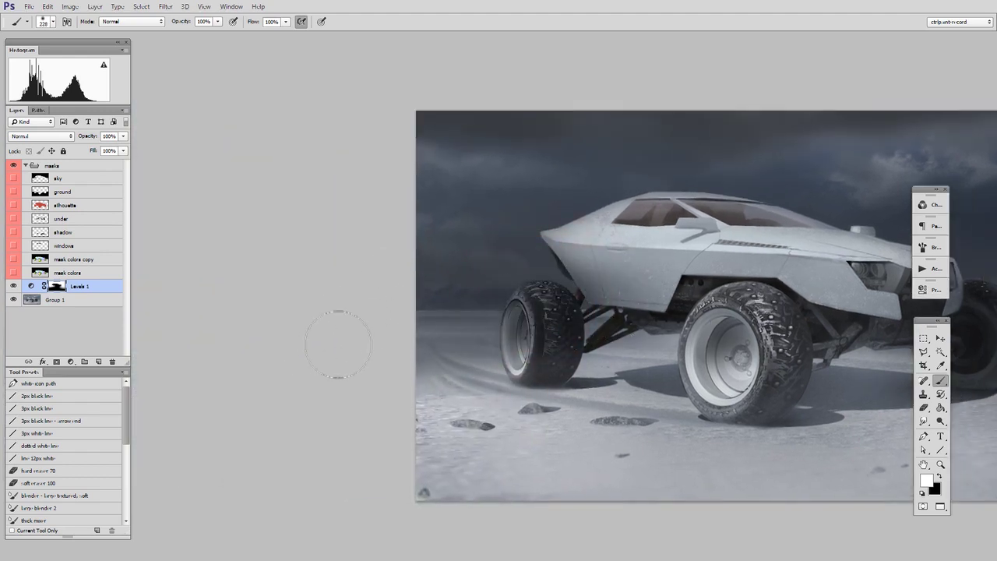
mouse_move(499, 333)
left_mouse_down()
mouse_move(802, 334)
mouse_move(740, 348)
left_mouse_up()
left_click_drag(746, 345, 559, 329)
left_click_drag(707, 305, 648, 302)
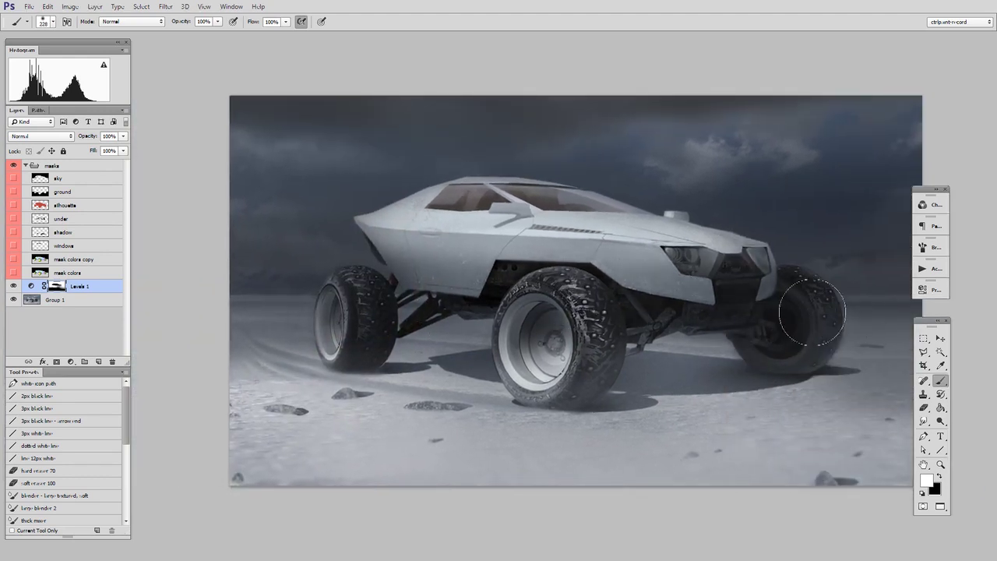
left_click_drag(813, 318, 738, 315)
key("bracketright")
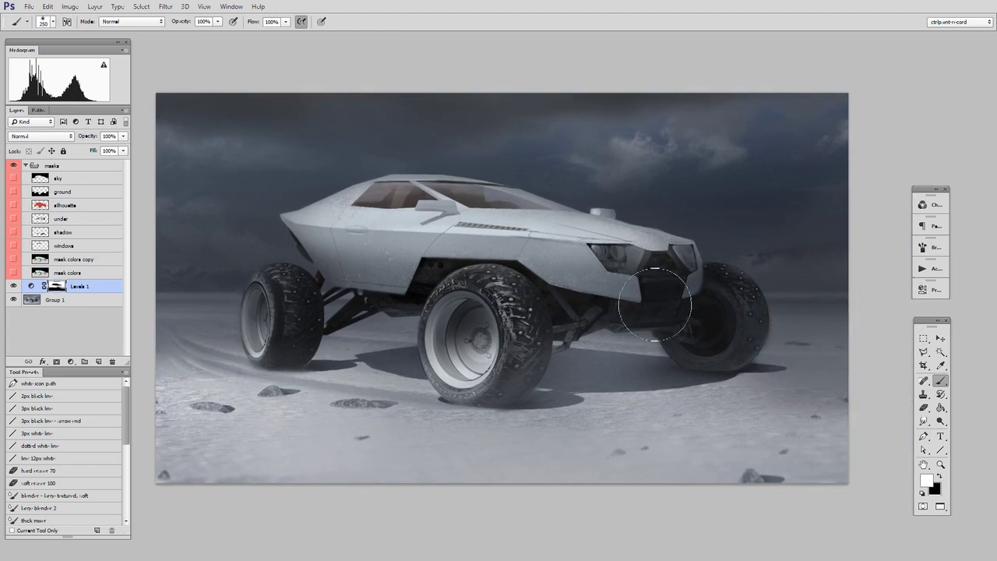
left_click_drag(630, 310, 792, 309)
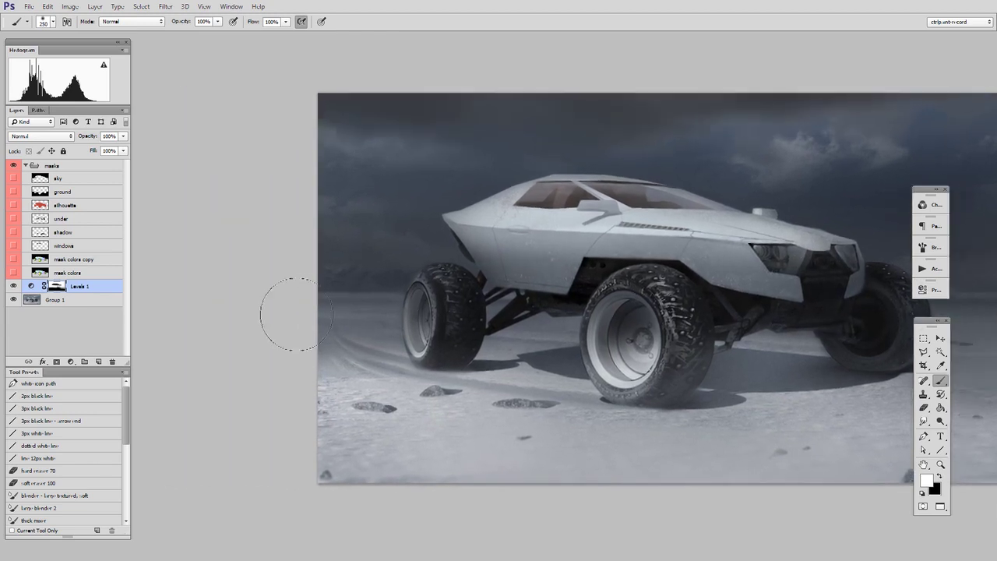
- Load the silhouette layer as a selection, paint black inside it on the Levels mask to clear the vehicle, and deselect
key("z")
left_click_drag(719, 324, 541, 345)
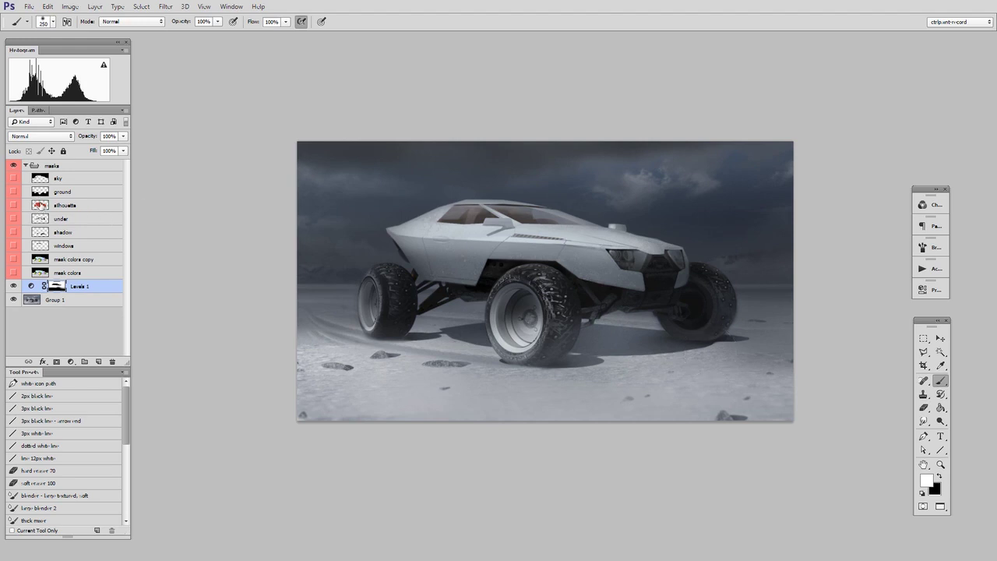
left_click(39, 205, "ctrl")
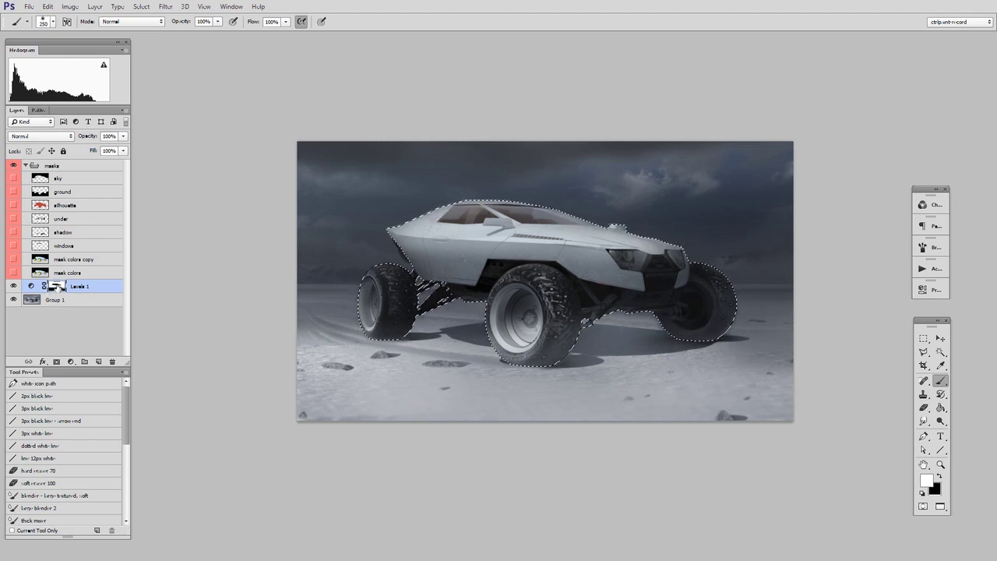
left_click(60, 288)
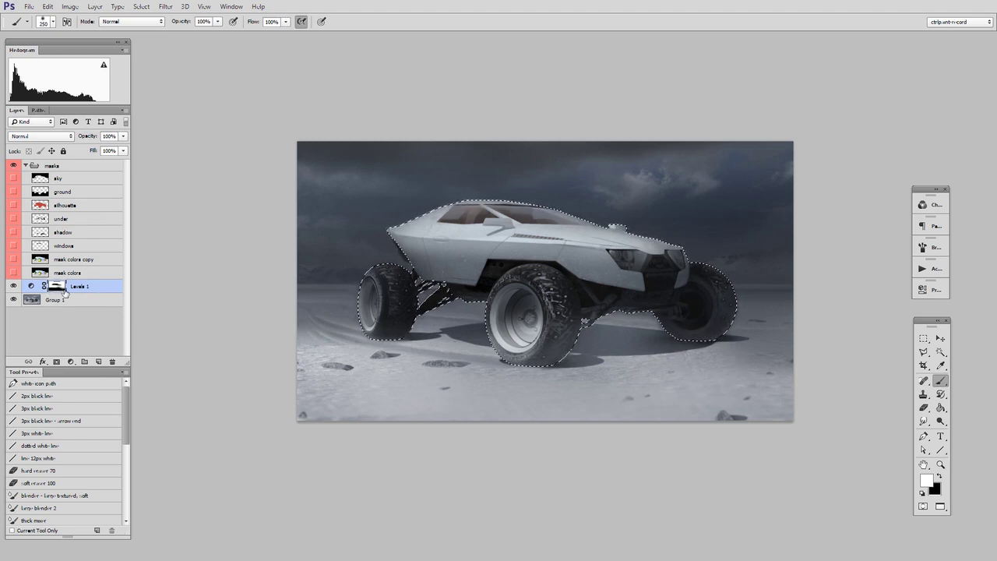
key("x")
mouse_move(398, 240)
left_mouse_down()
mouse_move(524, 213)
mouse_move(672, 315)
mouse_move(641, 354)
left_mouse_up()
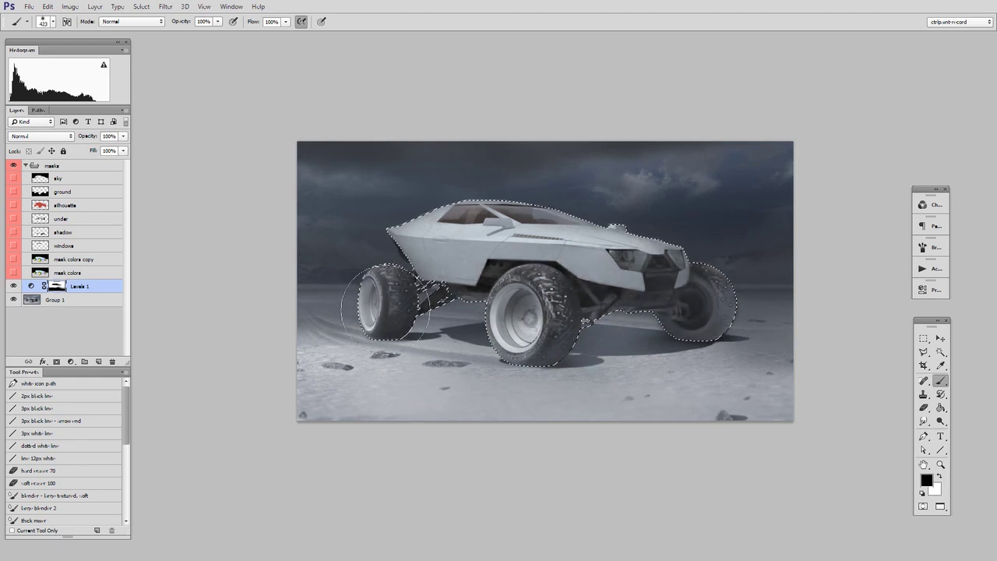
left_click(919, 340)
left_click(861, 372)
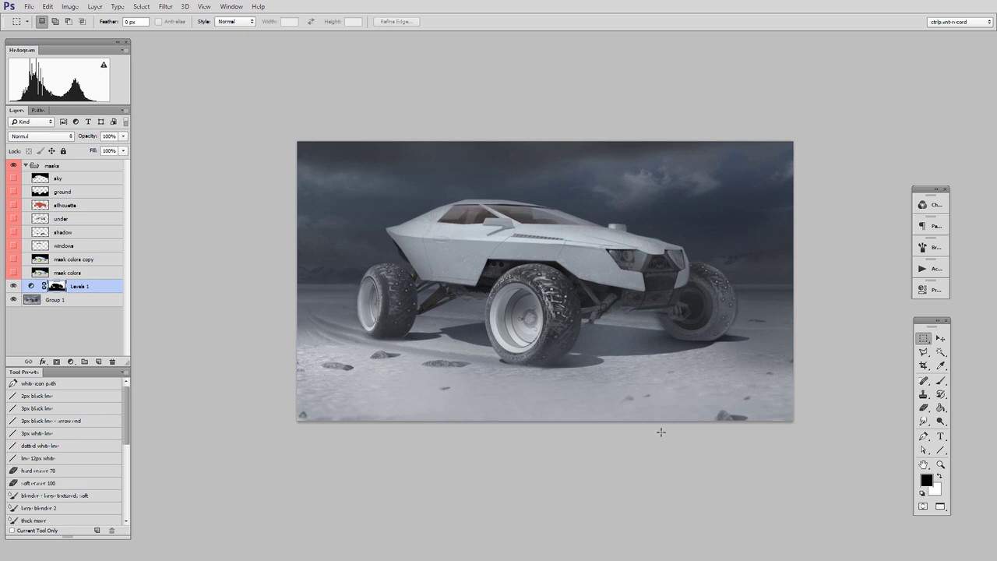
- Hide the Levels layer and add a Photo Filter adjustment masked with a selection loaded from the Levels mask
left_click(13, 285)
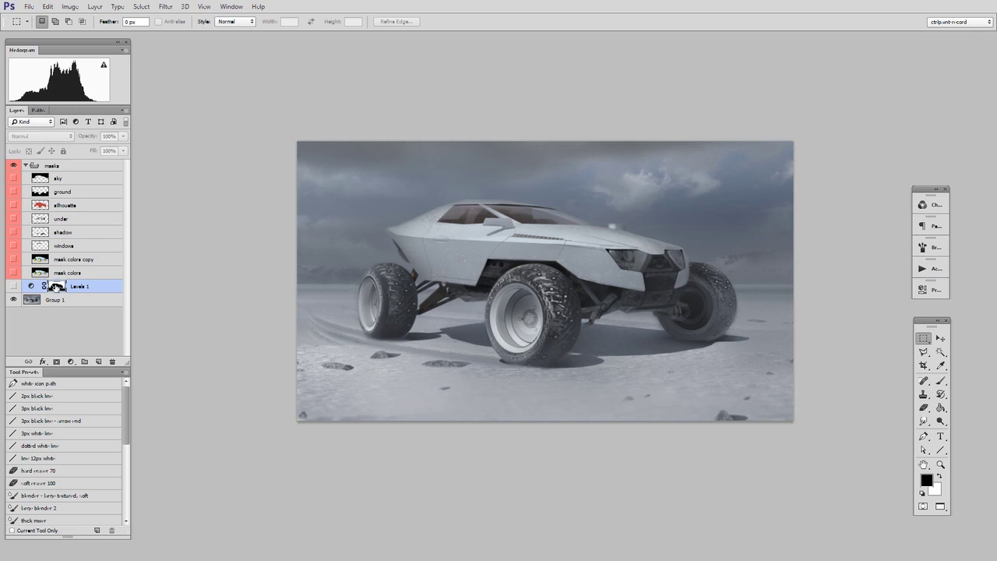
left_click(57, 286, "ctrl")
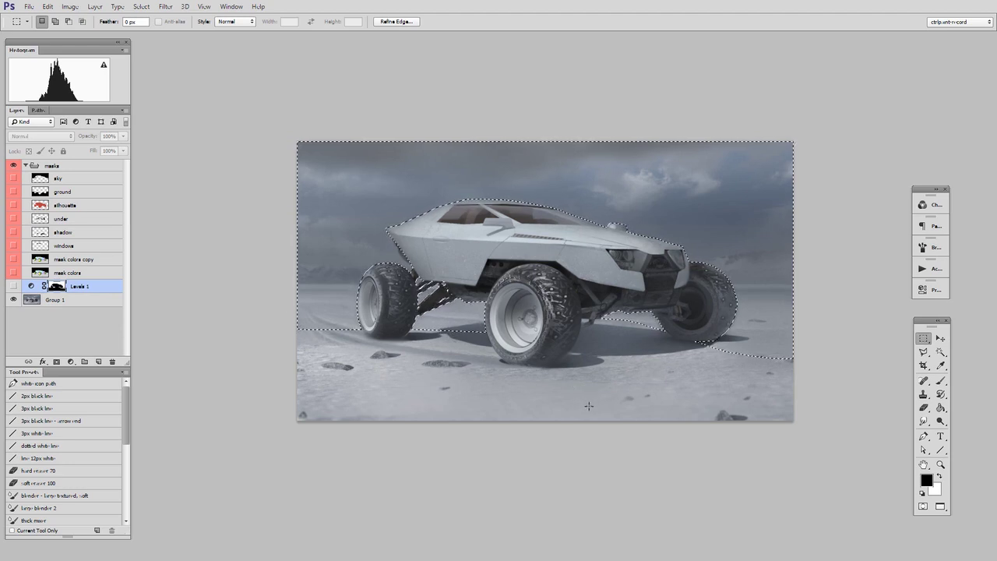
left_click(72, 362)
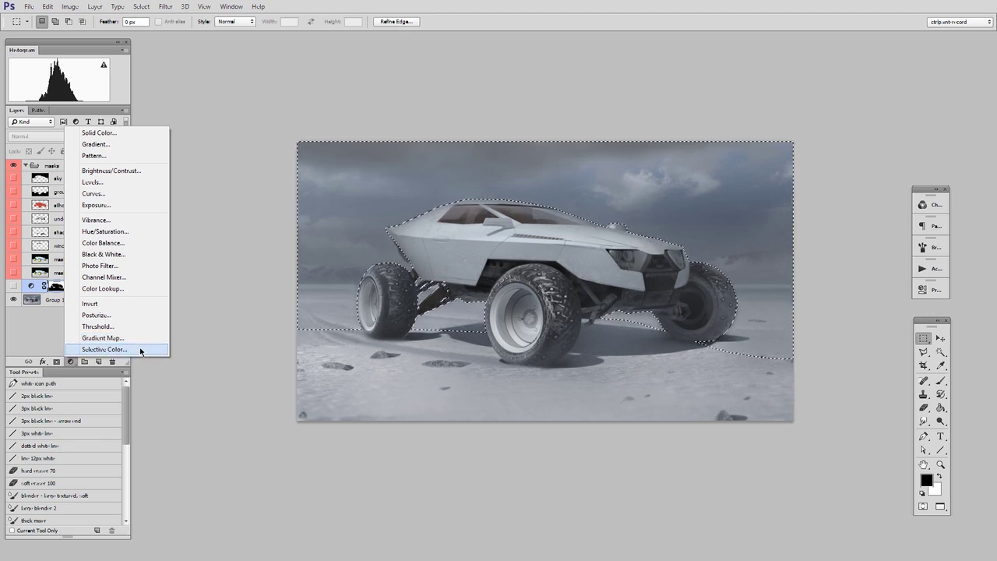
left_click(99, 266)
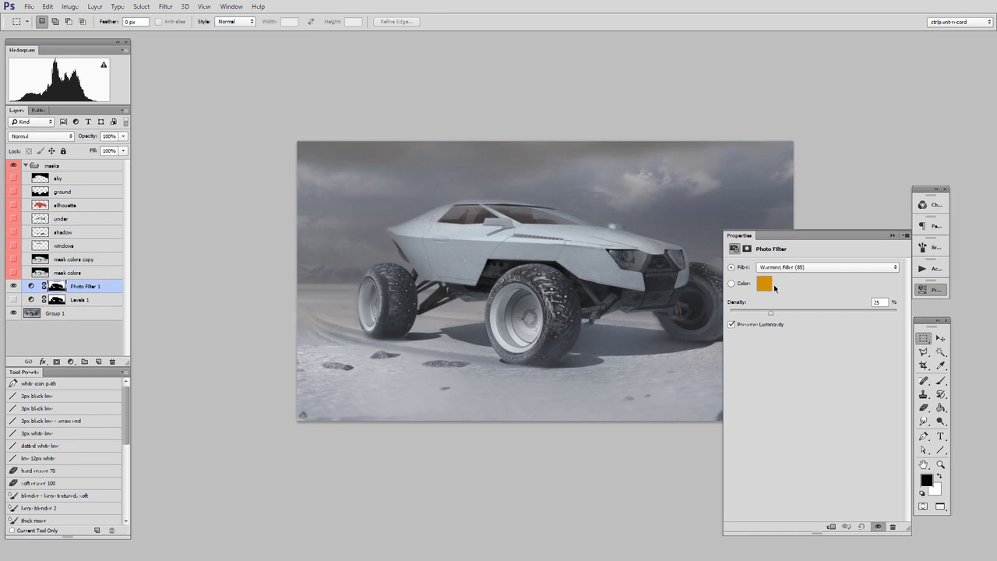
- Give the Photo Filter a custom reddish-brown colour, a0390c, and raise its density to 72%
left_click(733, 285)
left_click(764, 285)
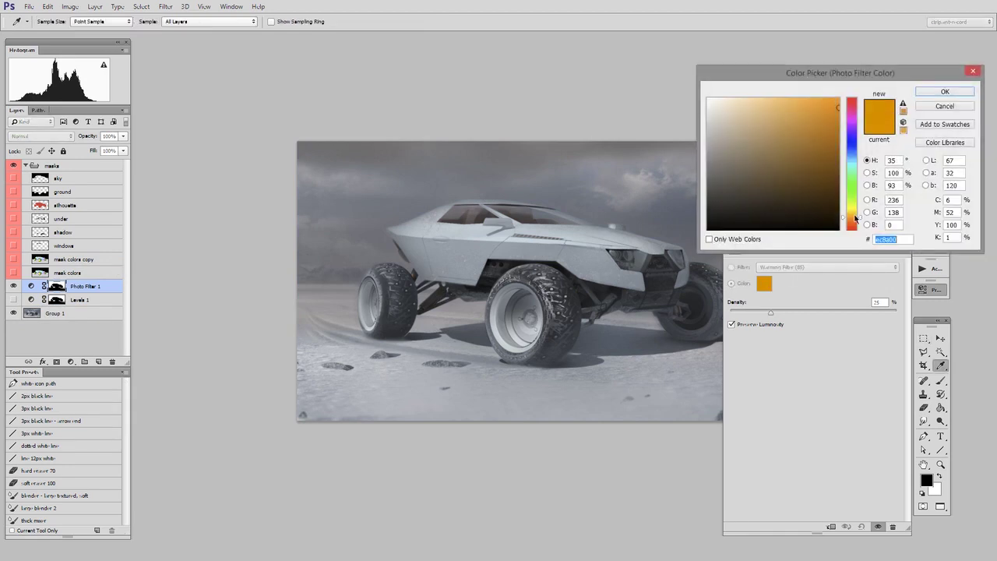
left_click_drag(853, 218, 846, 197)
left_click_drag(829, 121, 821, 155)
left_click(829, 147)
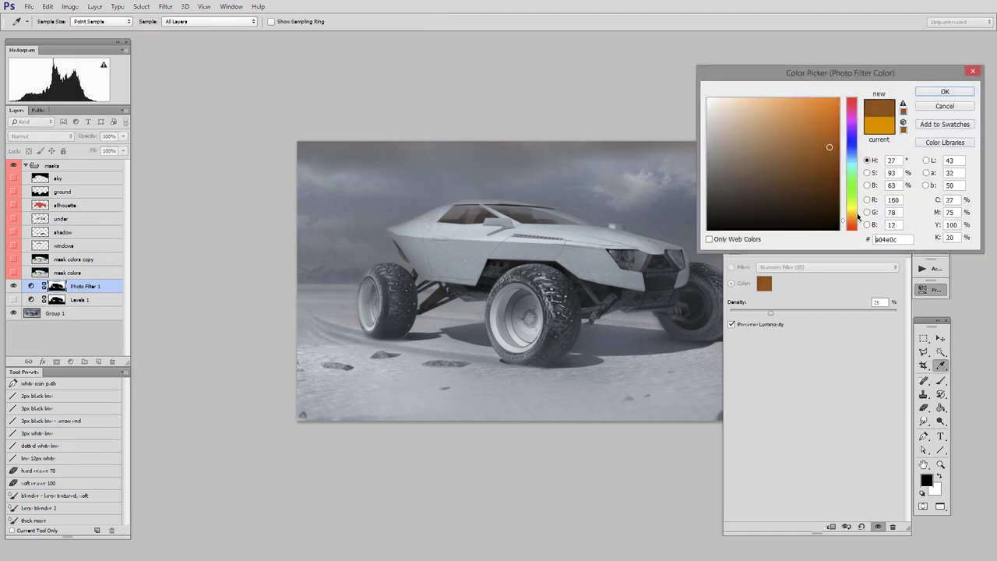
left_click_drag(860, 220, 861, 227)
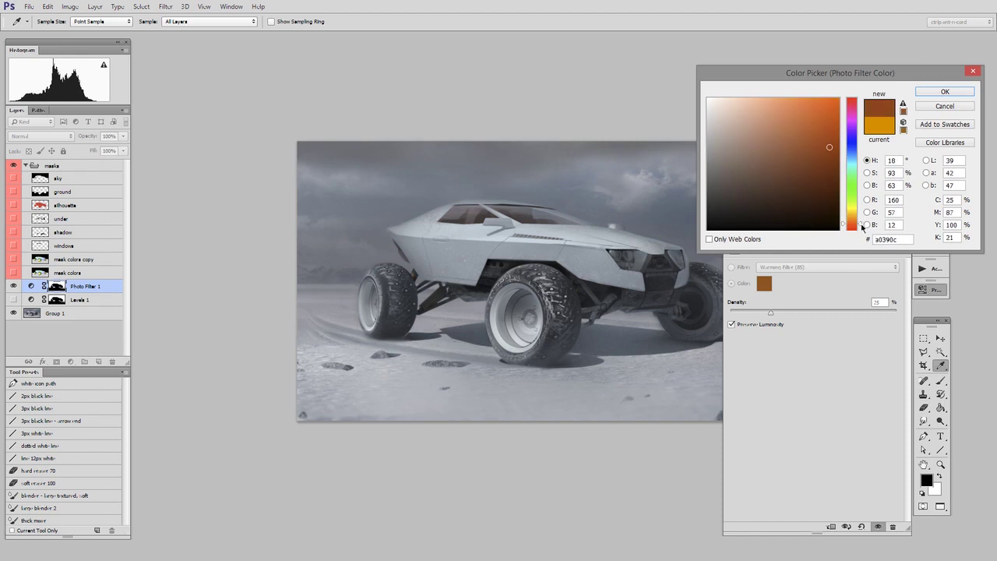
left_click(945, 92)
left_click_drag(771, 312, 806, 315)
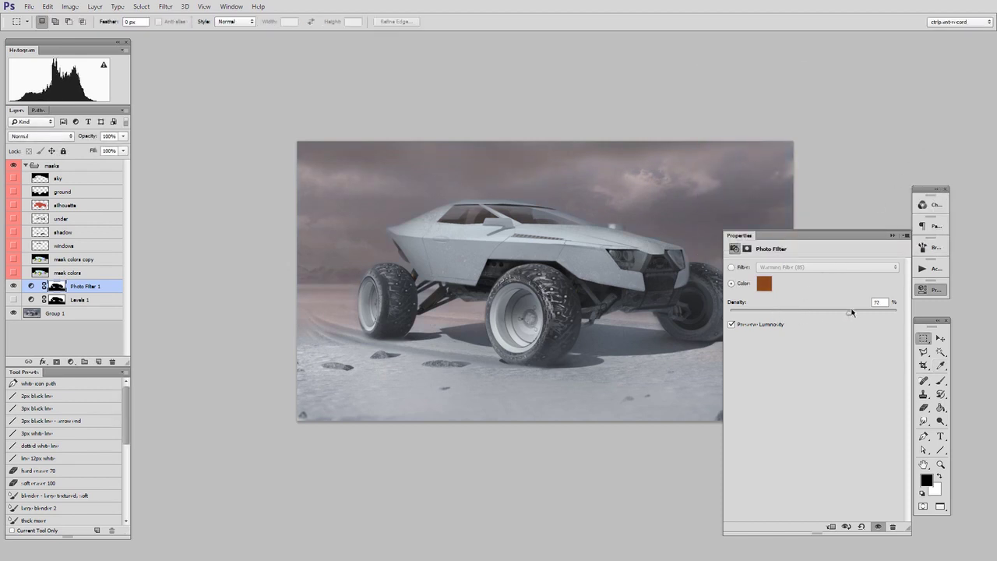
- Raise the Photo Filter density to 93% and make the Levels 1 layer visible again
left_click_drag(867, 313, 884, 313)
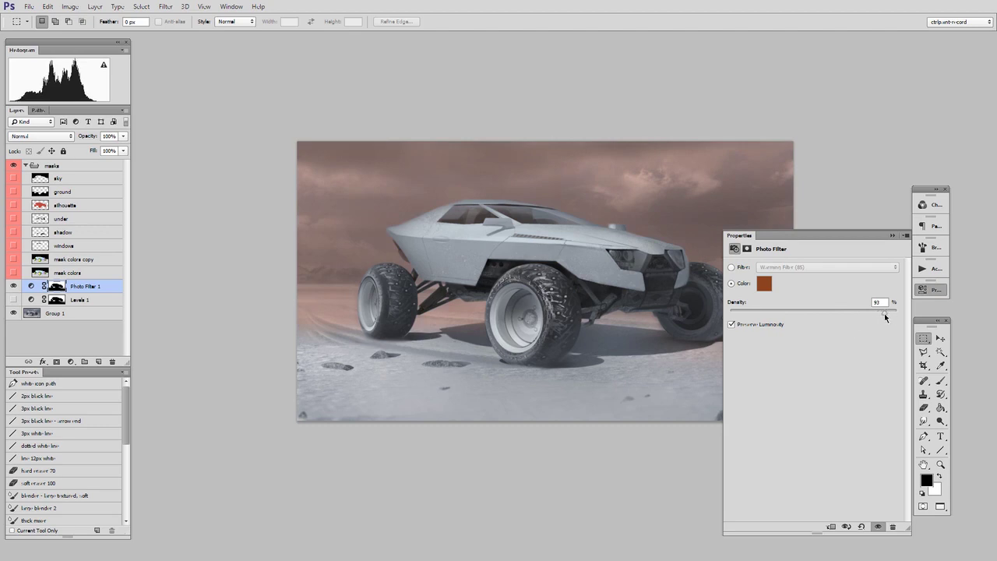
left_click(929, 291)
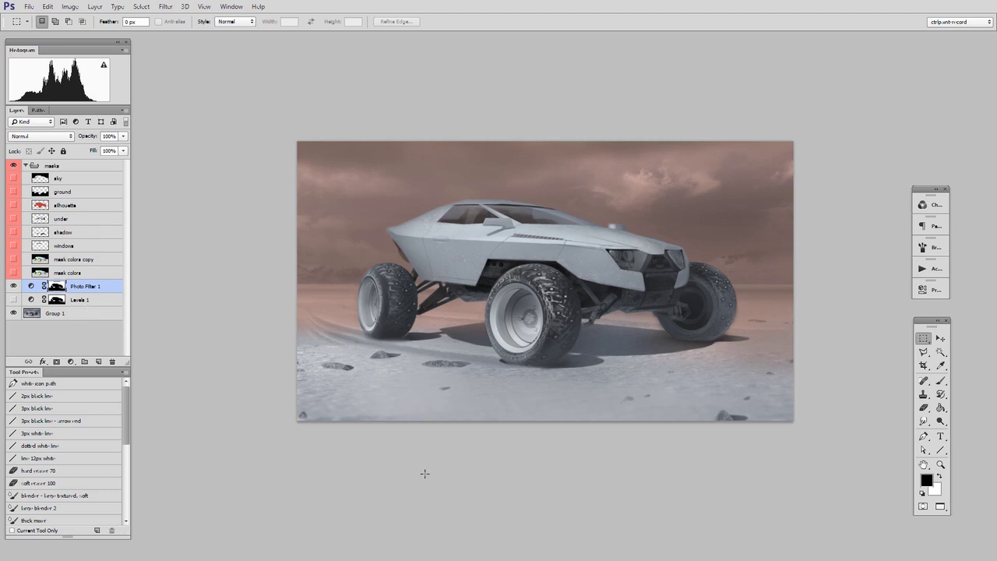
left_click(13, 299)
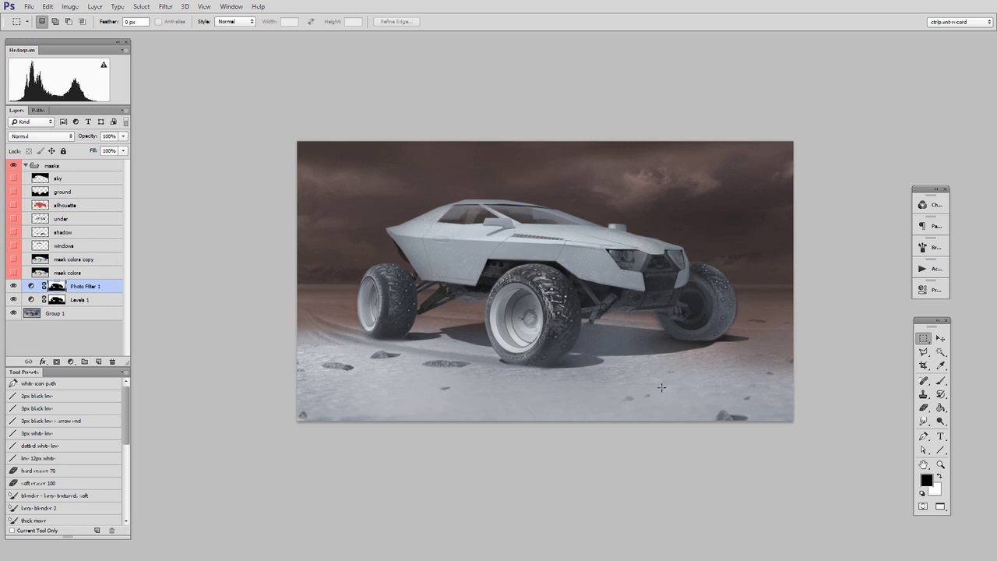
- Change the Photo Filter 1 colour from reddish-brown to a light blue, 4aa8c7, to give the sky and distant ground a cold tint
left_click_drag(679, 382, 711, 377)
left_click_drag(509, 361, 555, 381)
left_click_drag(557, 381, 576, 381)
key("m")
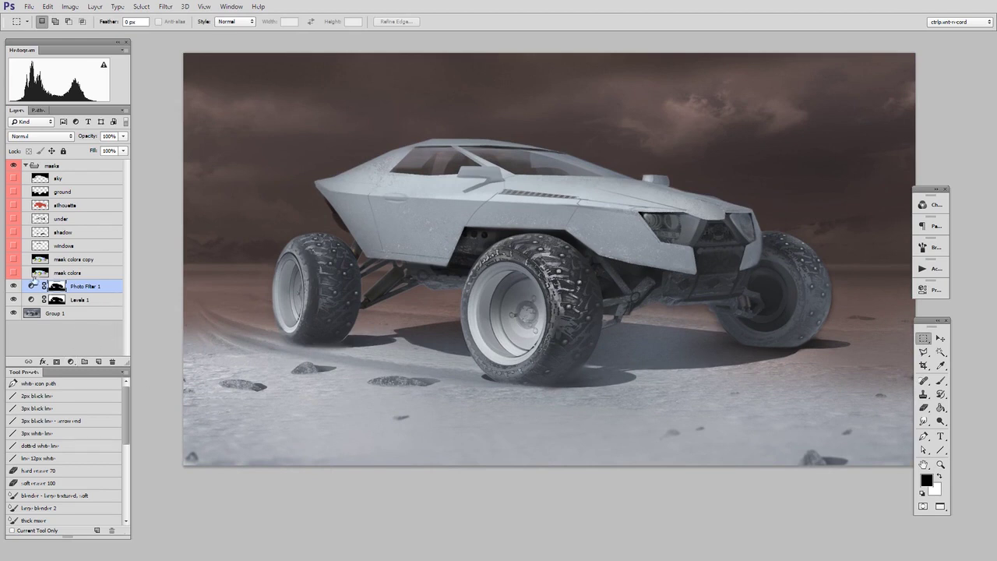
double_click(31, 286)
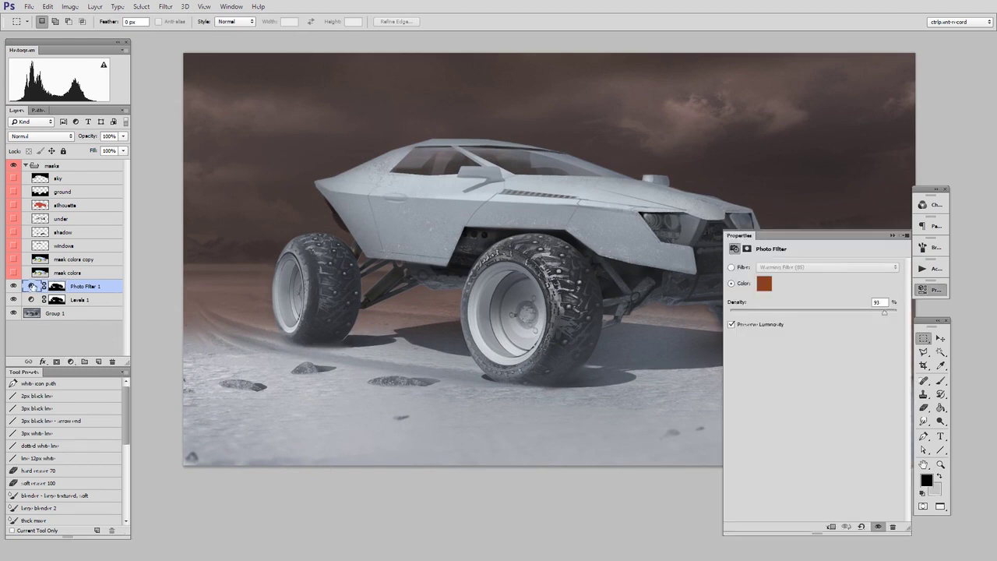
left_click(762, 287)
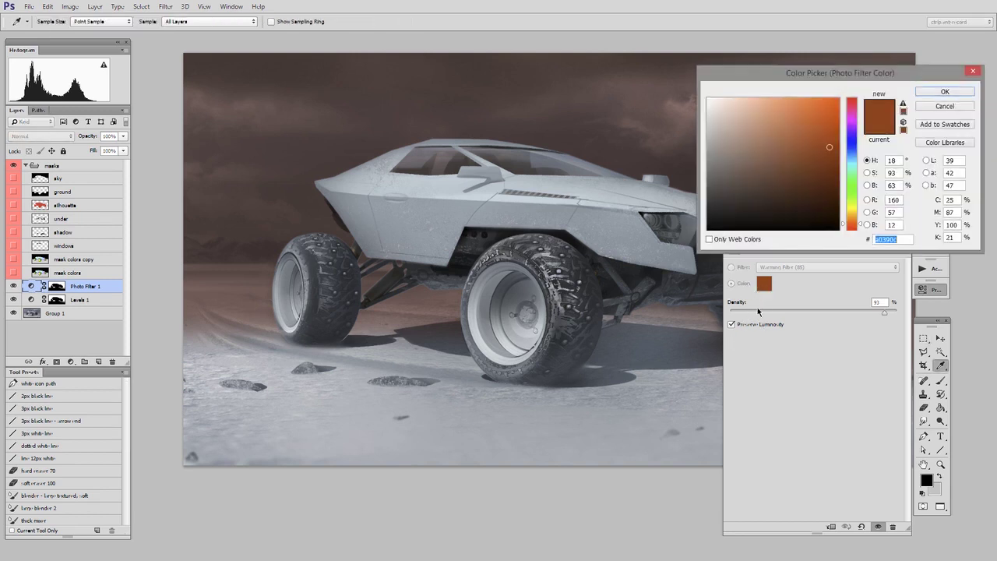
left_click(857, 188)
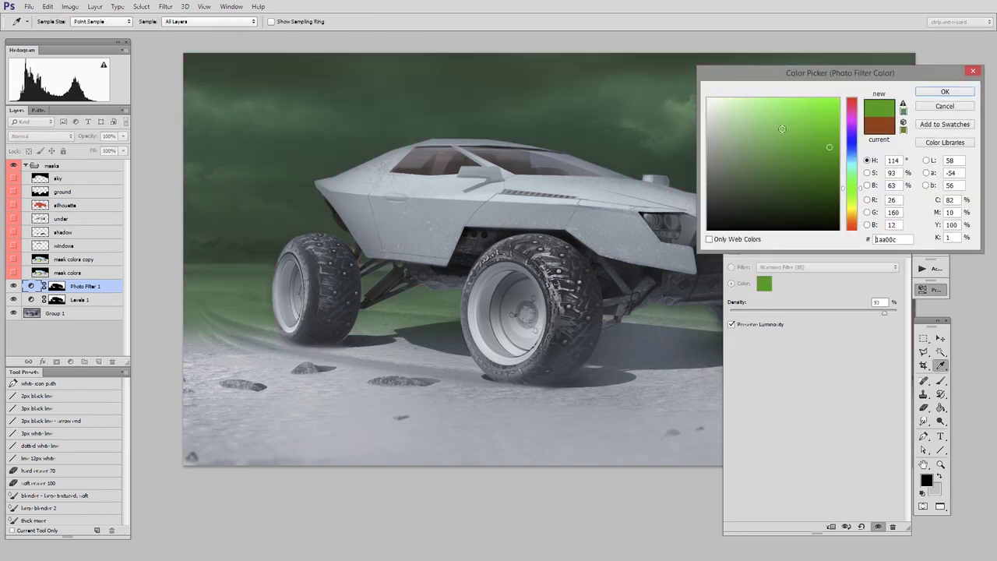
left_click_drag(849, 144, 852, 160)
left_click_drag(779, 139, 764, 133)
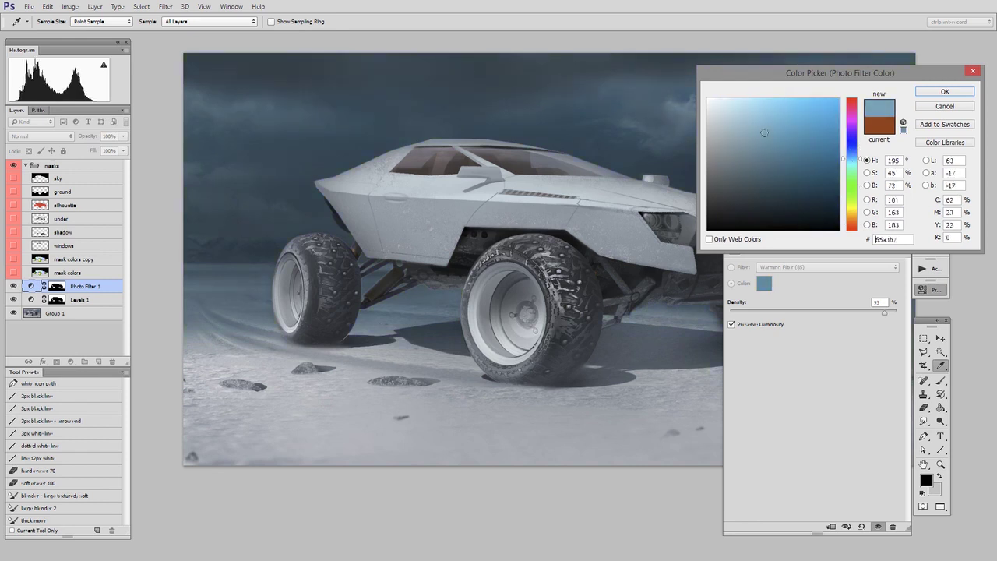
left_click(784, 127)
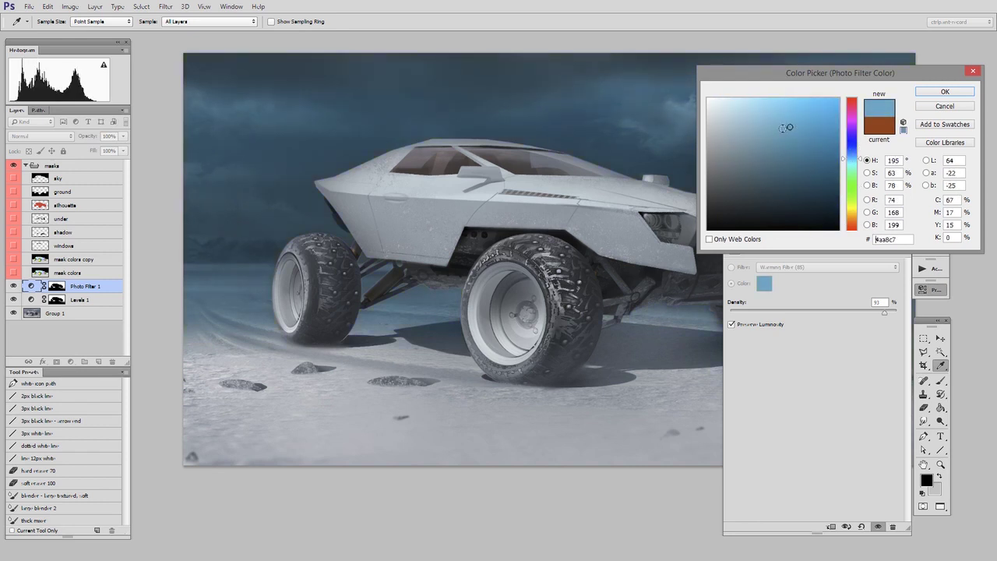
left_click(945, 92)
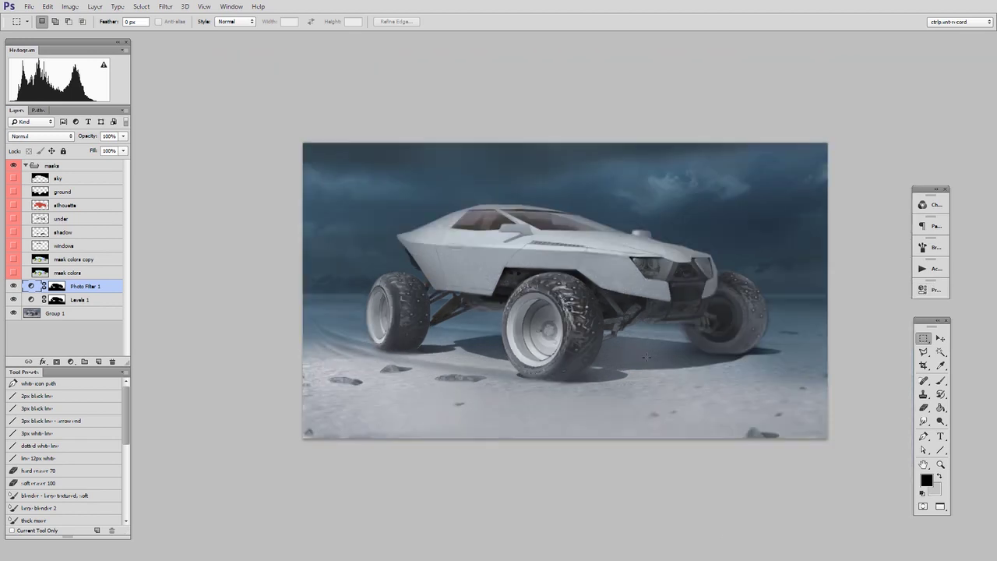